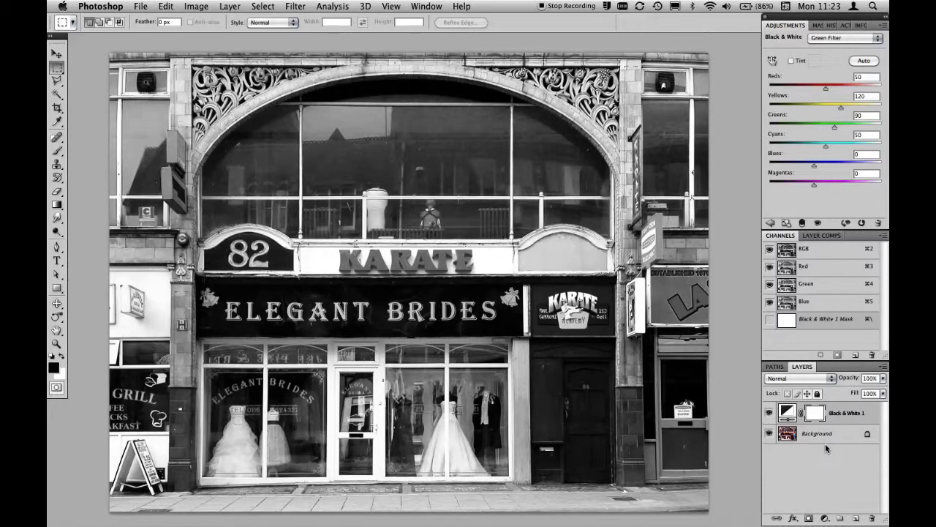
Open the Layers panel flyout menu to show its layer commands.
left_click(882, 370)
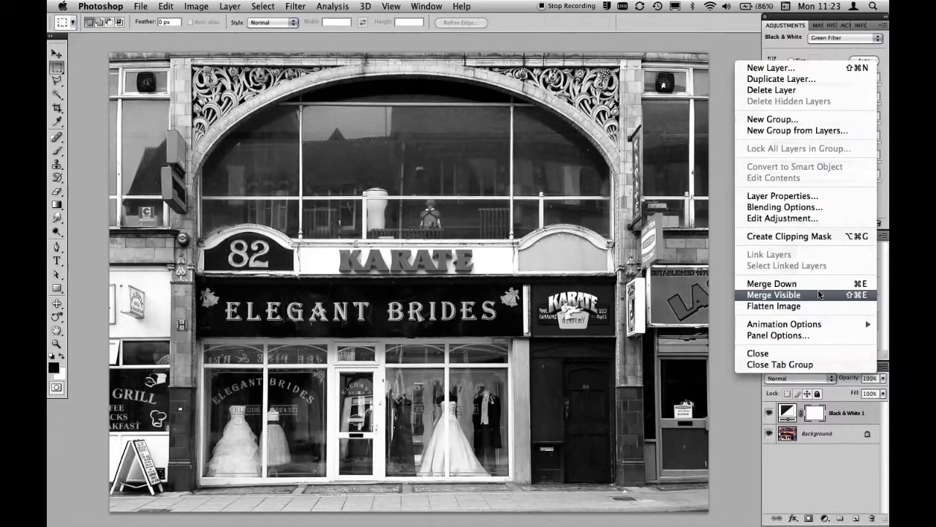
Dismiss the panel menu and stamp visible layers into a new Layer 1 with Ctrl+Alt+Shift+E.
left_click(833, 449)
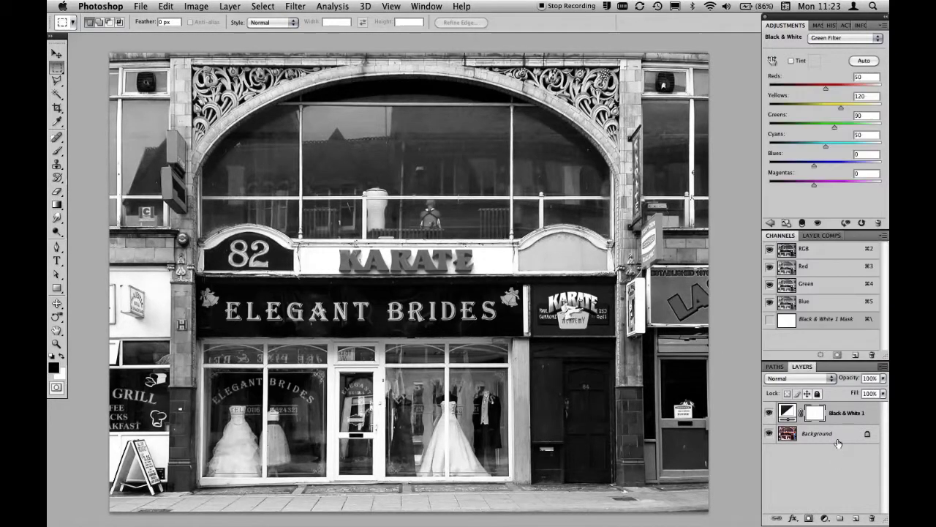
left_click(845, 414)
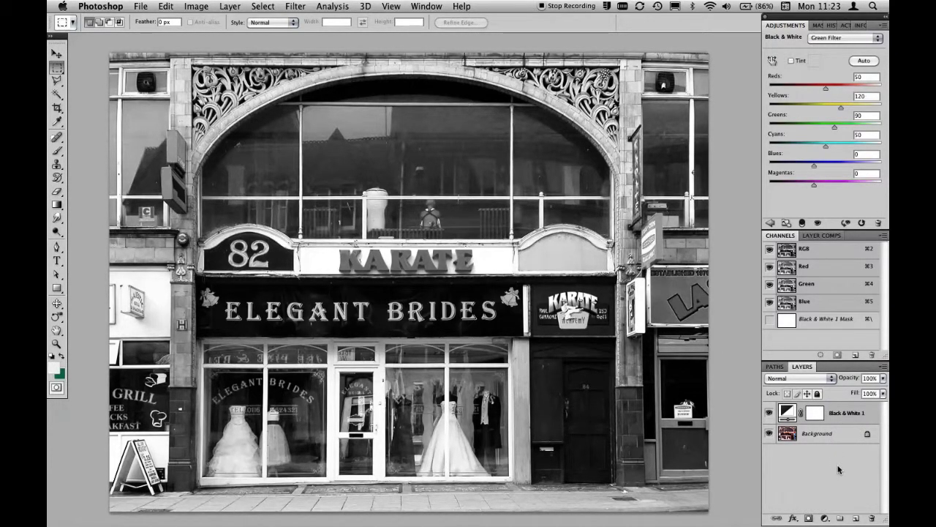
key("ctrl+alt+shift+e")
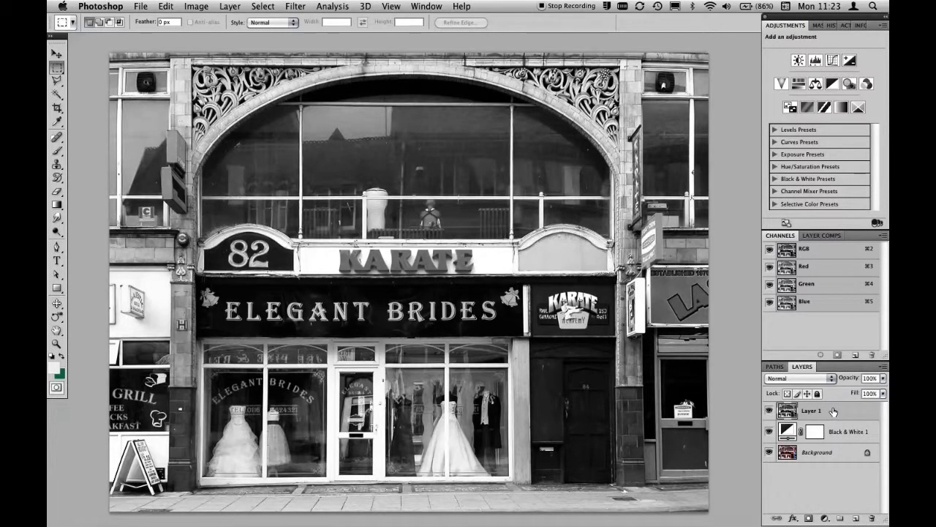
Convert the merged Layer 1 into a smart object, then bring up the Filter menu.
right_click(833, 412)
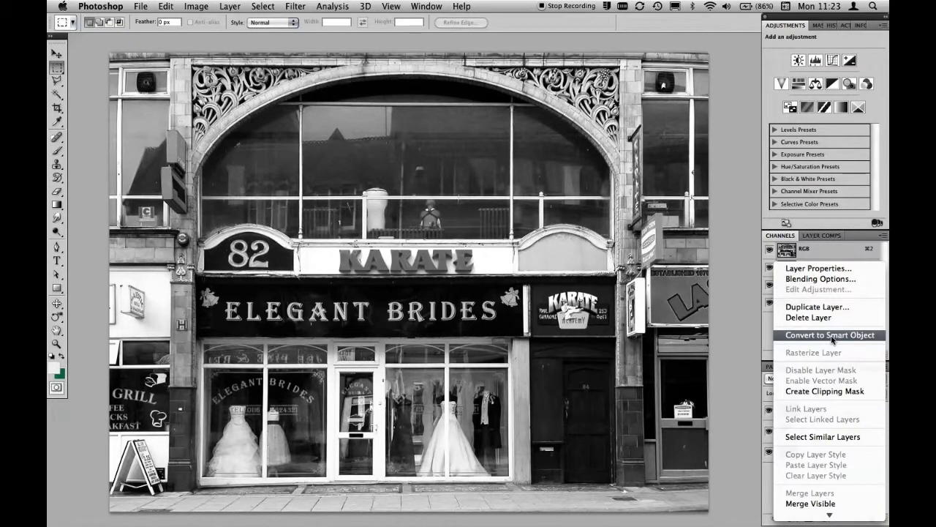
left_click(832, 339)
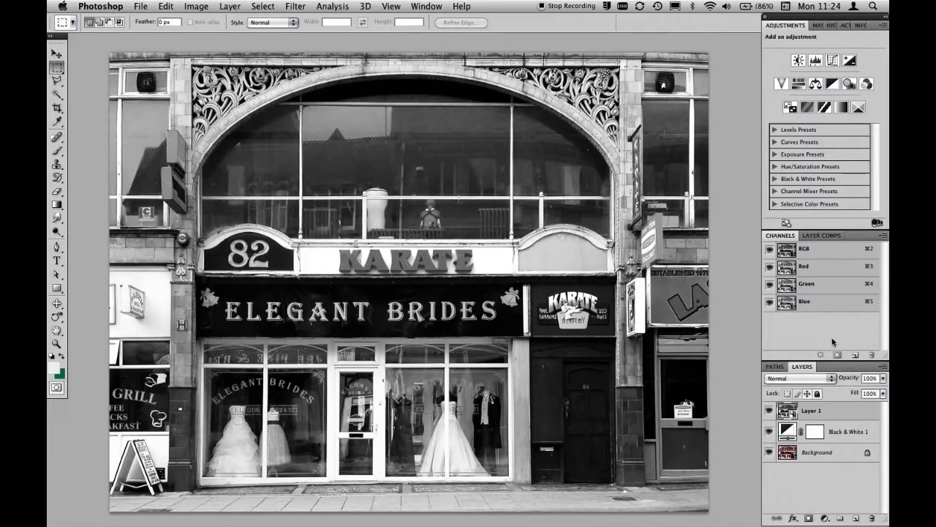
left_click(295, 6)
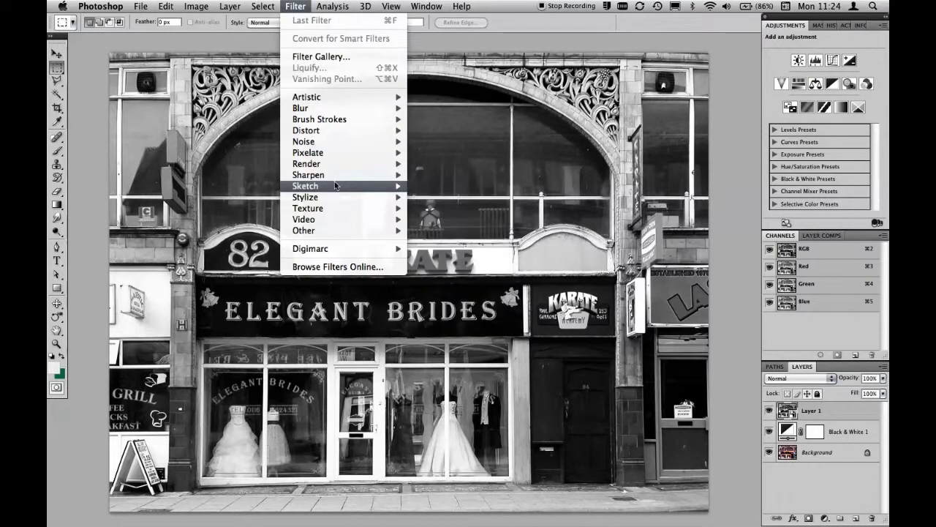
mouse_move(308, 208)
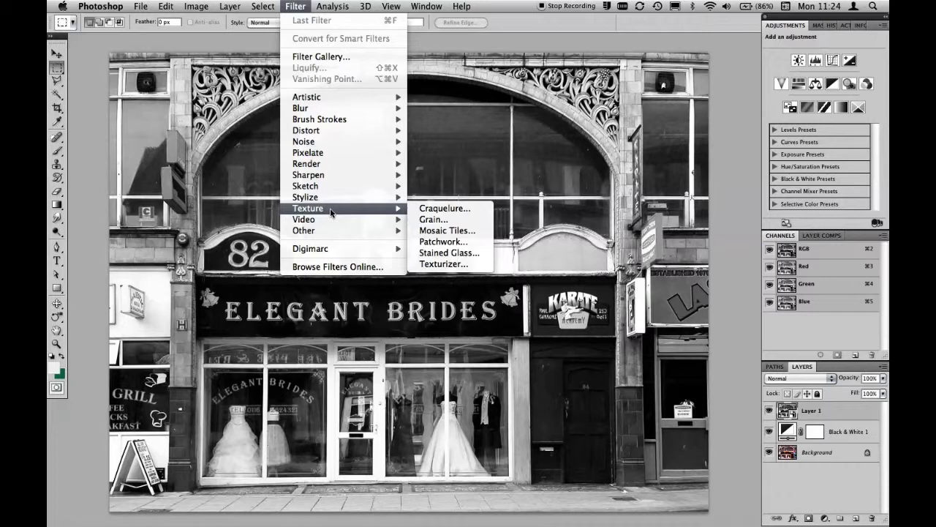
Apply a Grain smart filter to Layer 1: Horizontal type, Intensity 40, Contrast 50.
left_click(464, 223)
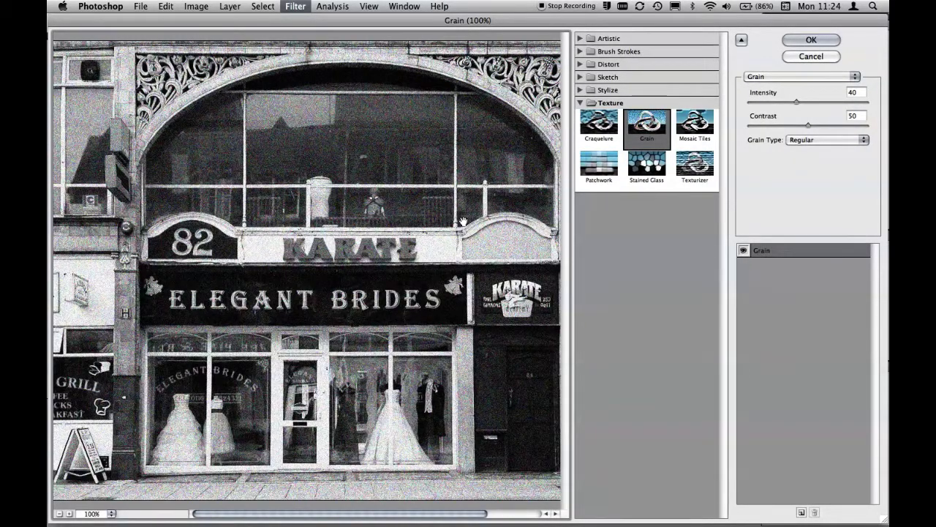
key("ctrl+0")
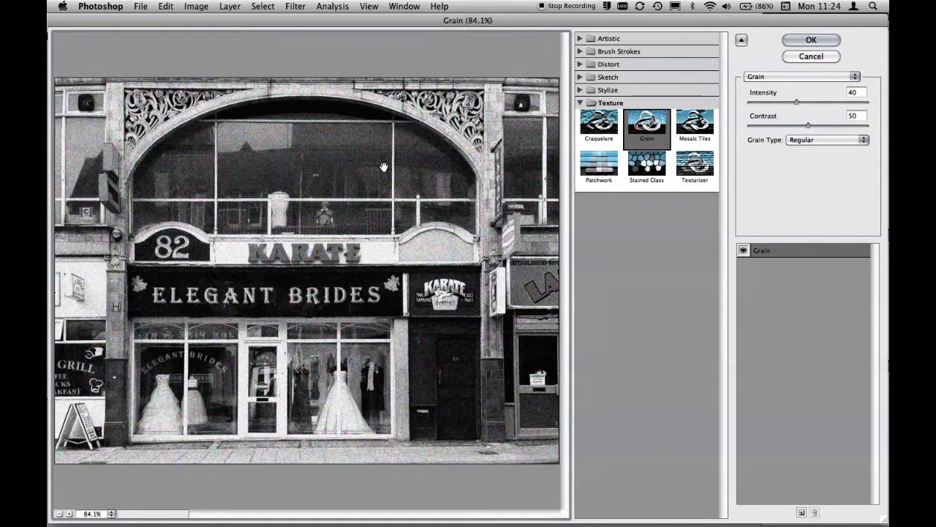
left_click(825, 140)
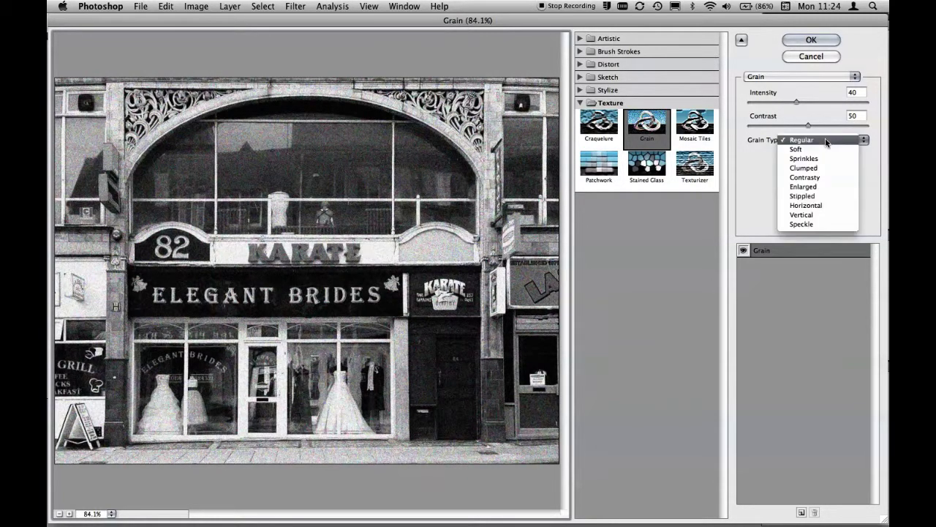
left_click(820, 206)
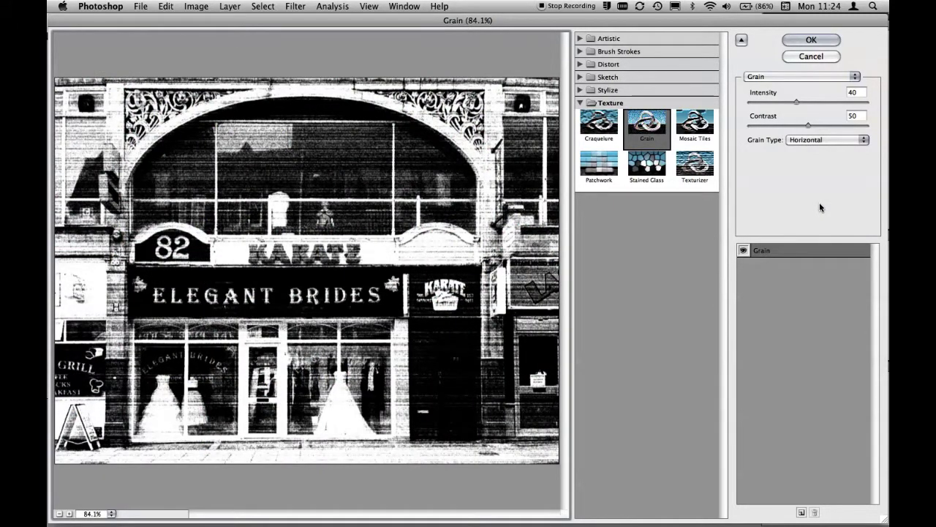
left_click(814, 41)
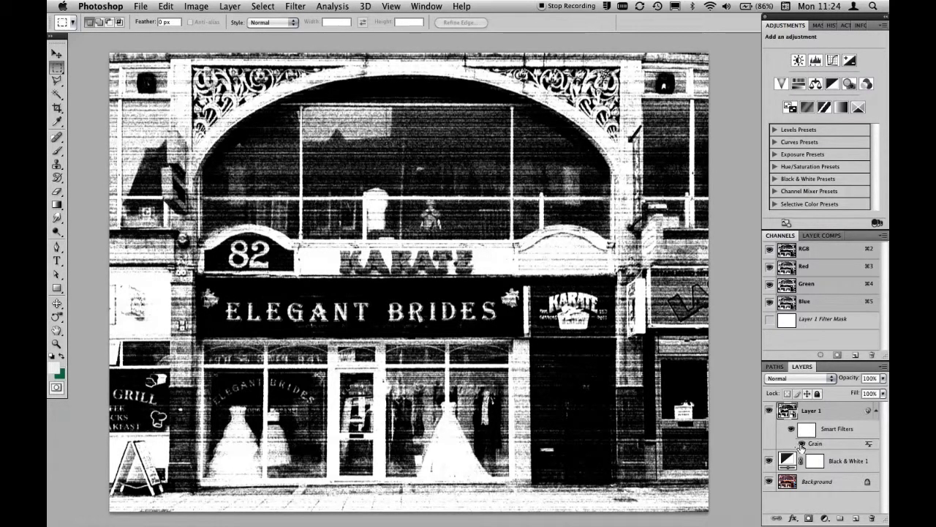
left_click(802, 444)
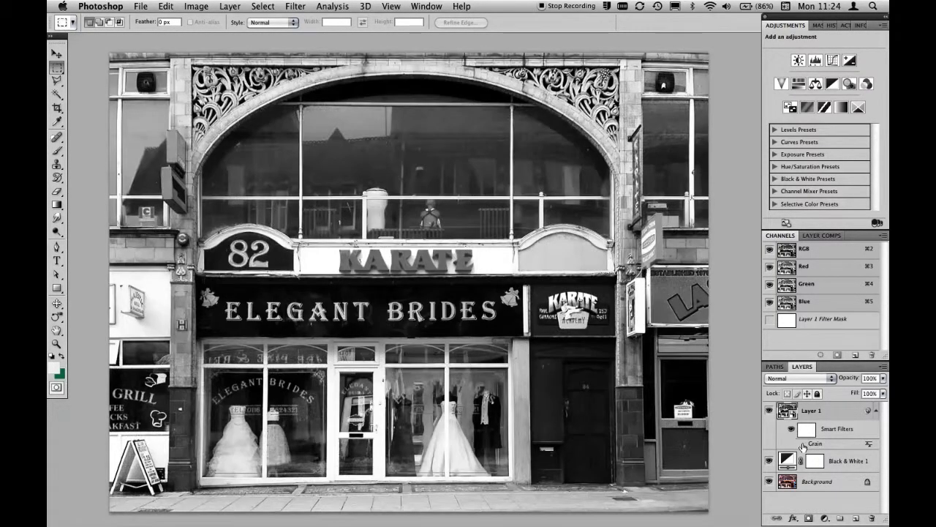
left_click(802, 445)
left_click(803, 444)
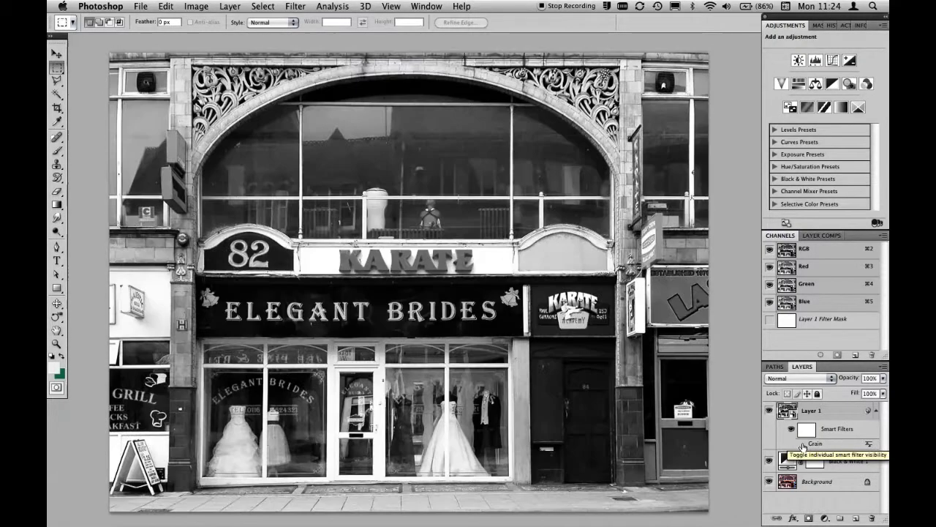
left_click(802, 444)
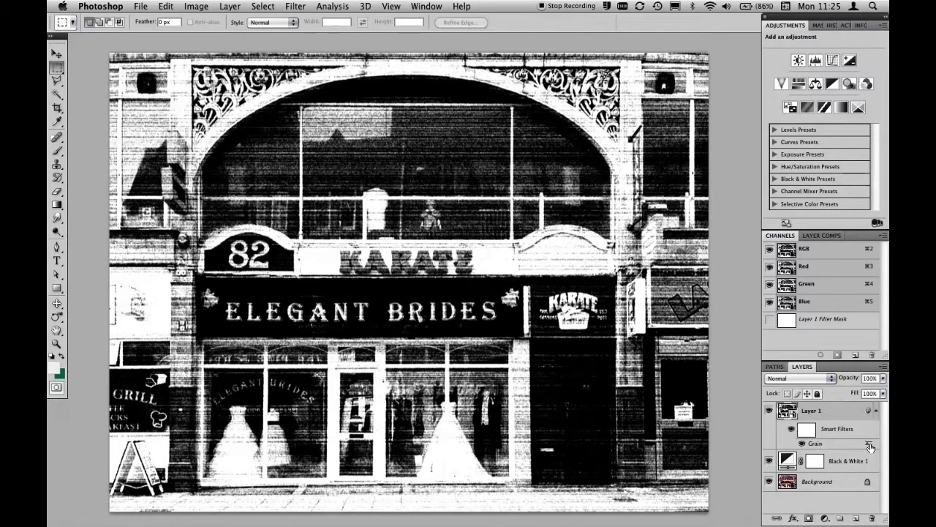
double_click(868, 443)
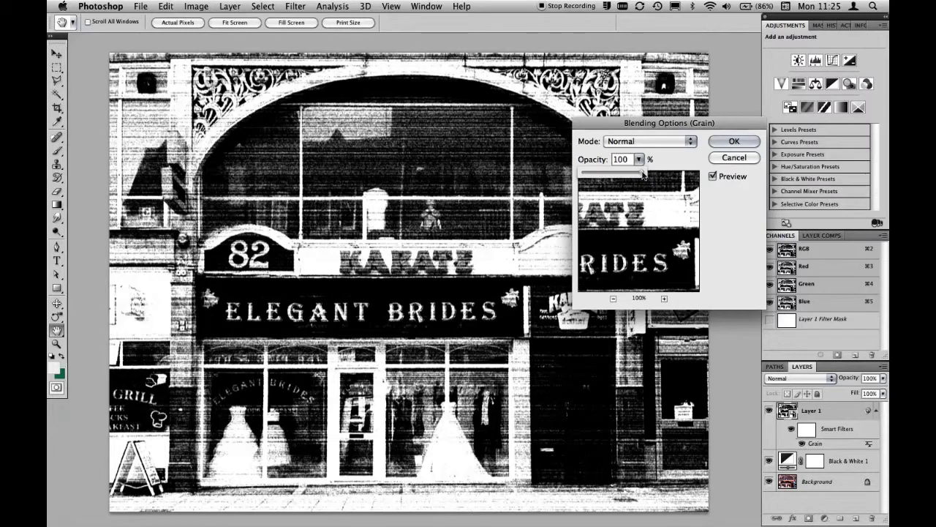
mouse_move(639, 159)
left_mouse_down()
mouse_move(630, 174)
mouse_move(611, 177)
mouse_move(650, 176)
left_mouse_up()
mouse_move(650, 176)
left_mouse_down()
mouse_move(617, 176)
mouse_move(649, 175)
left_mouse_up()
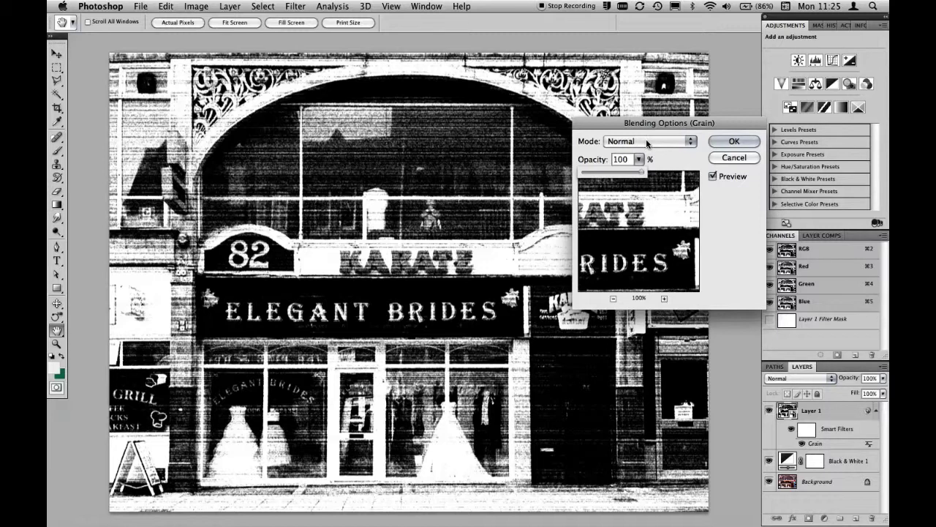
left_click(648, 141)
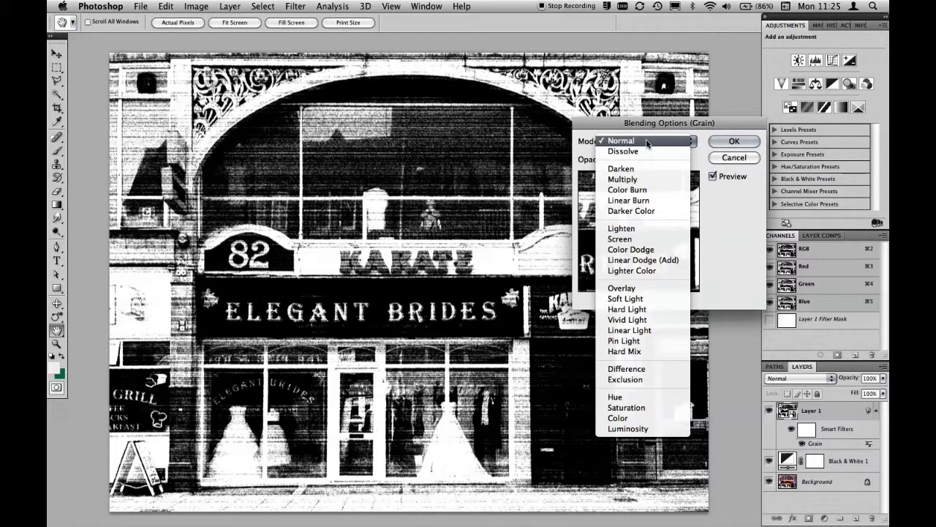
left_click(644, 180)
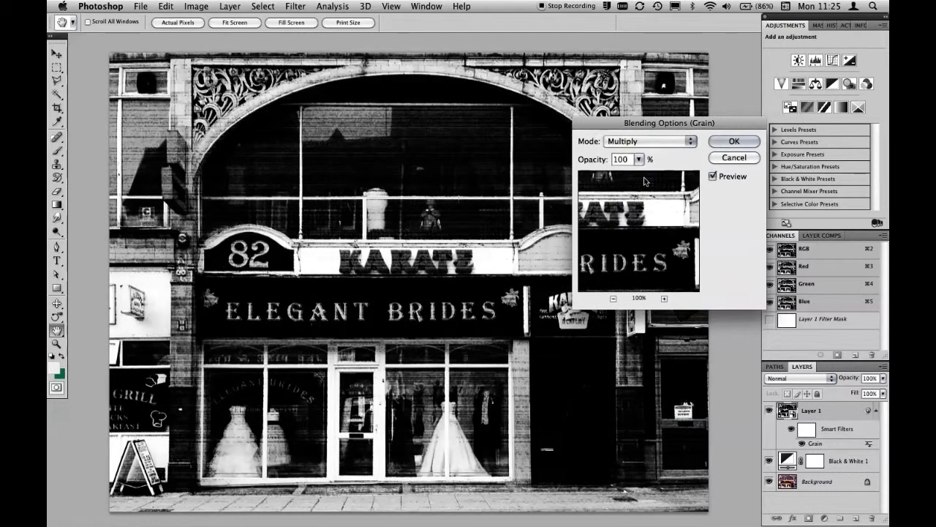
left_click(647, 142)
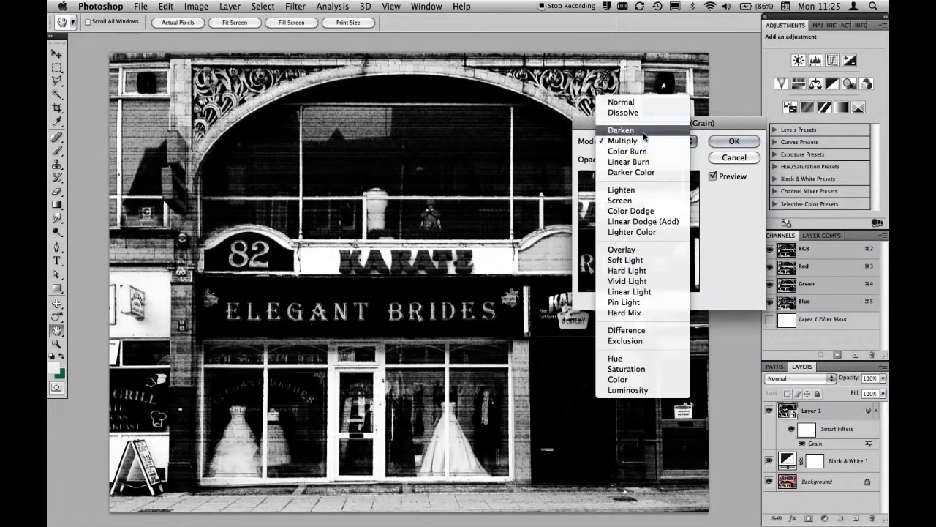
left_click(658, 221)
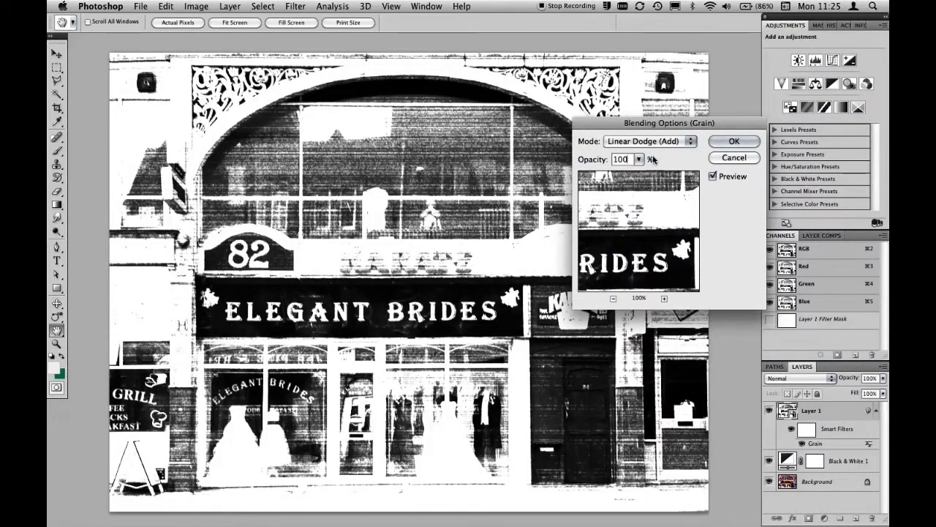
left_click(651, 142)
left_click(649, 171)
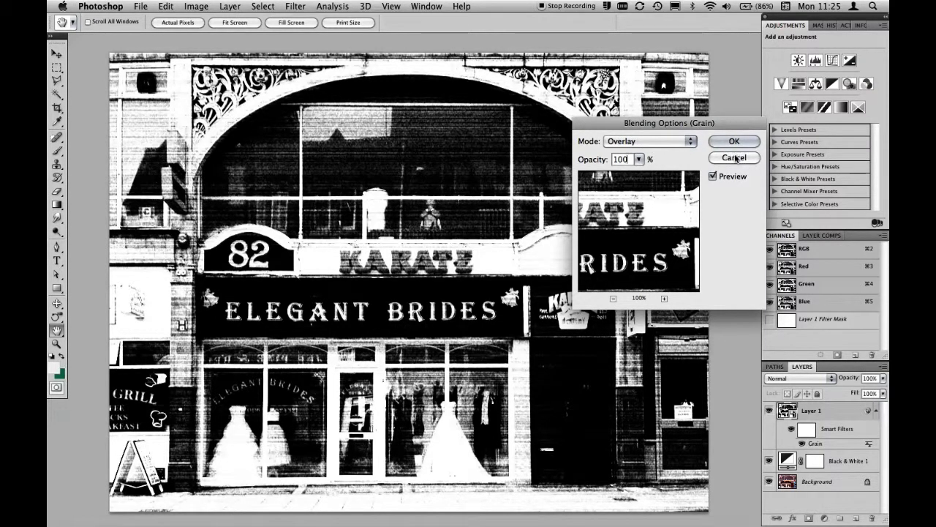
left_click(672, 145)
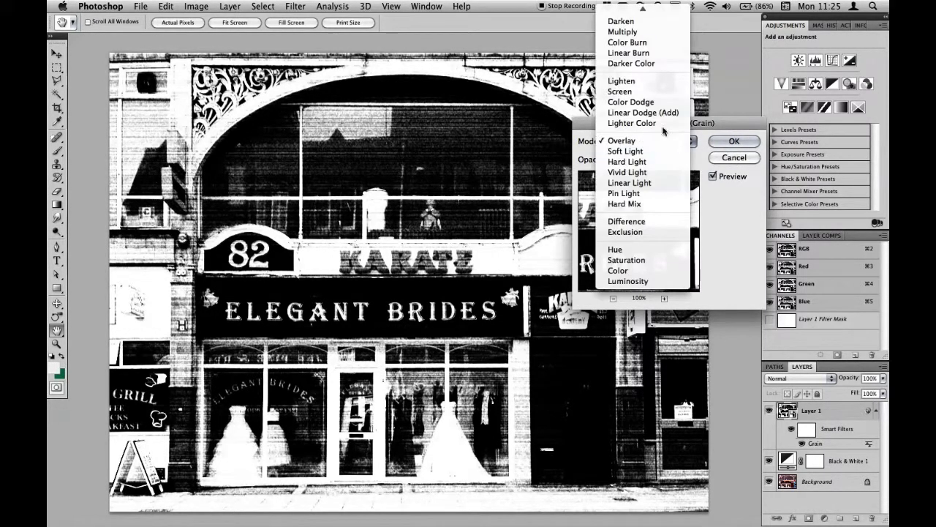
left_click(638, 8)
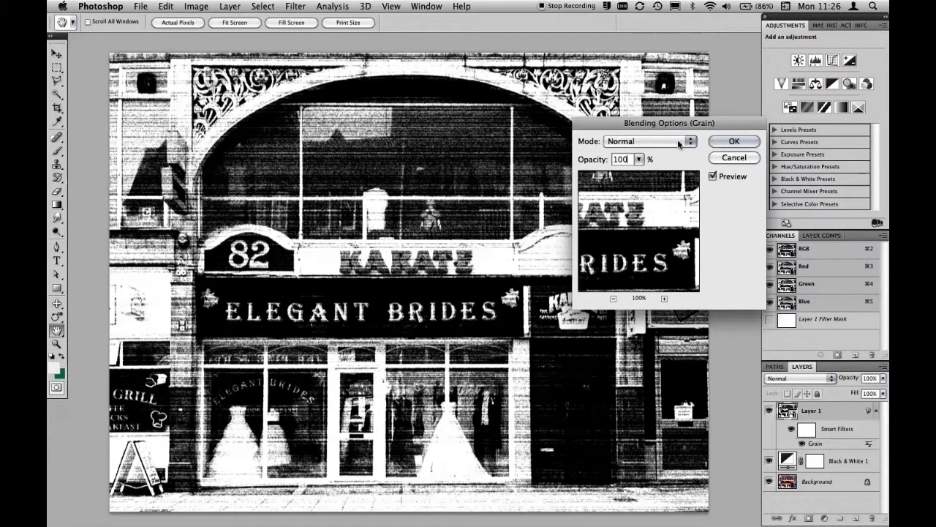
left_click(679, 142)
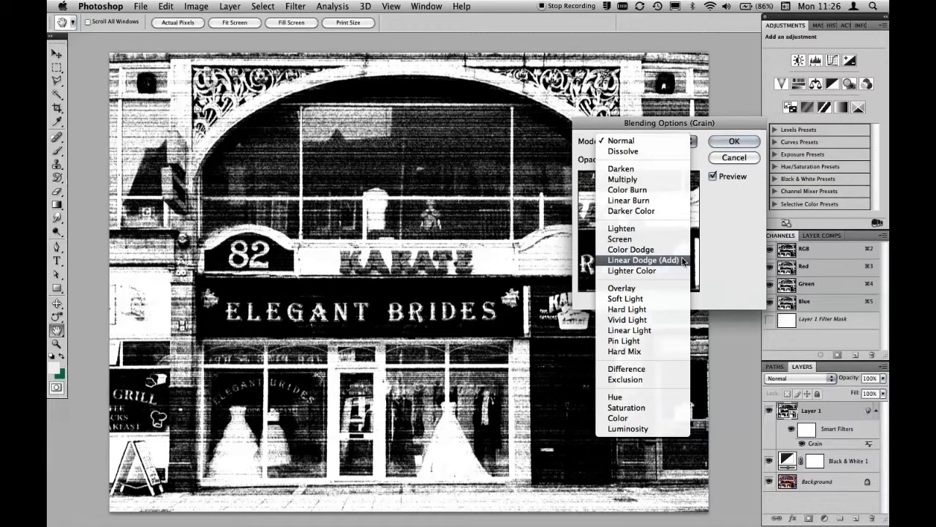
left_click(666, 141)
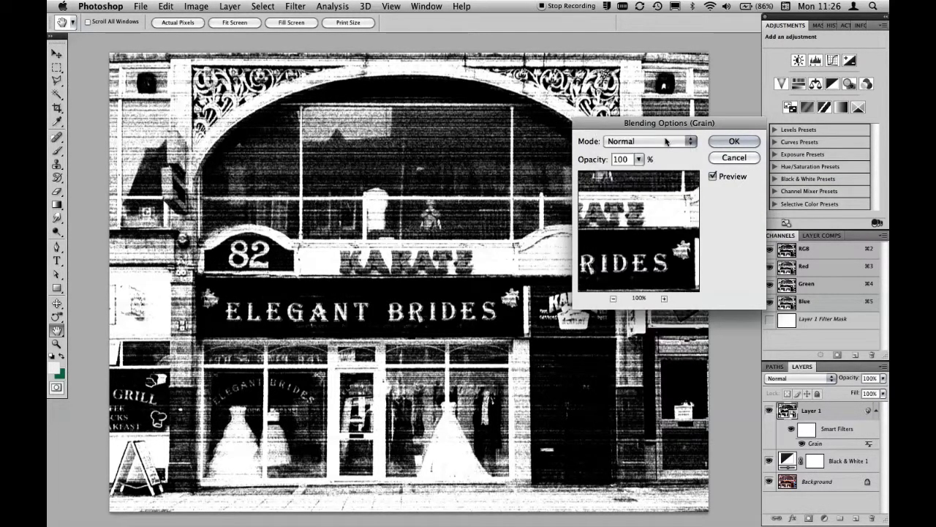
left_click(726, 142)
key("m")
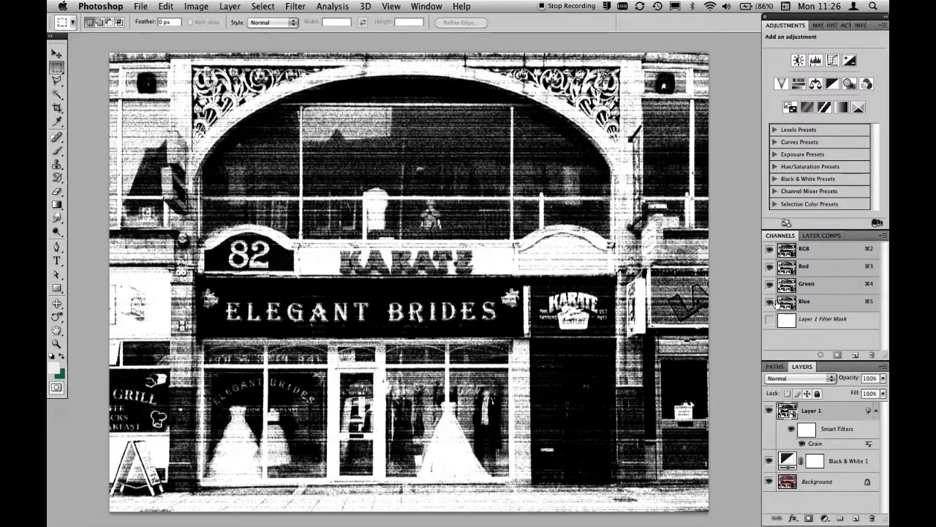
Compare the Grain filter off and on, then retune it to Intensity 42, Contrast 71.
left_click(802, 444)
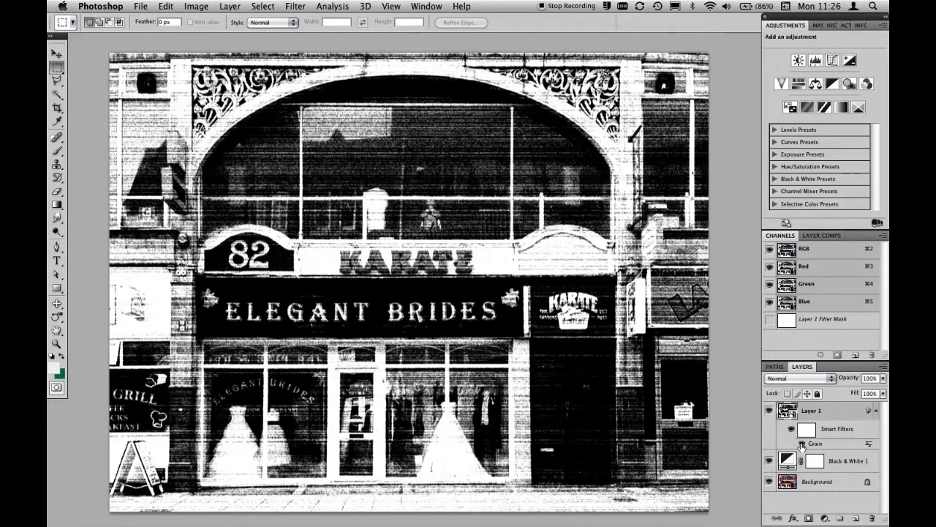
left_click(802, 443)
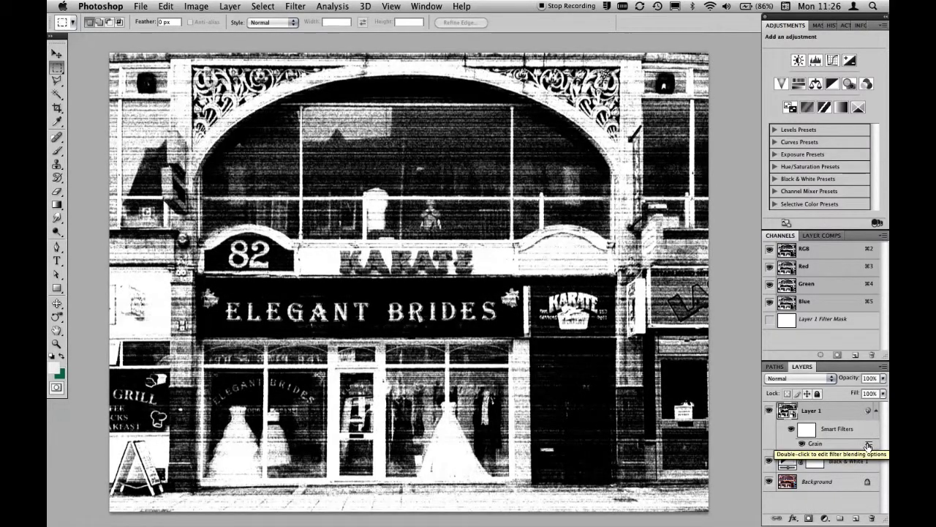
double_click(815, 439)
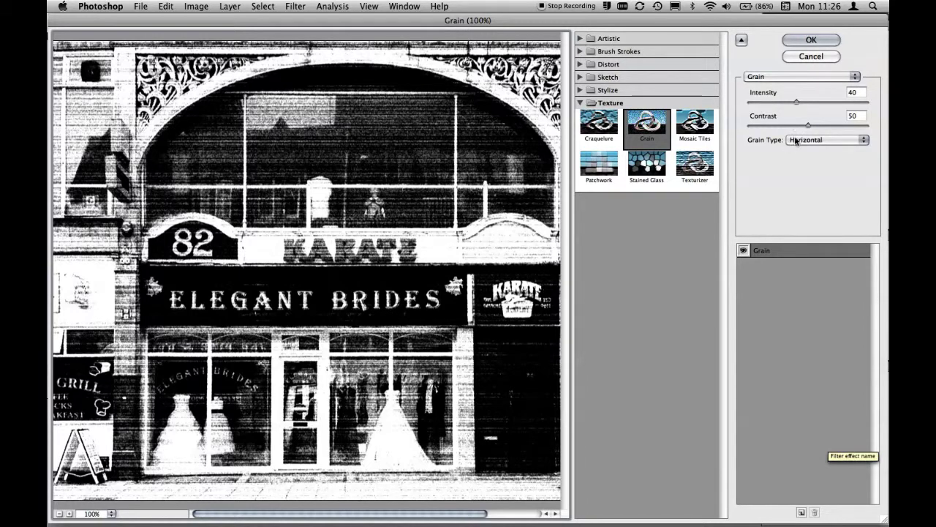
left_click(798, 103)
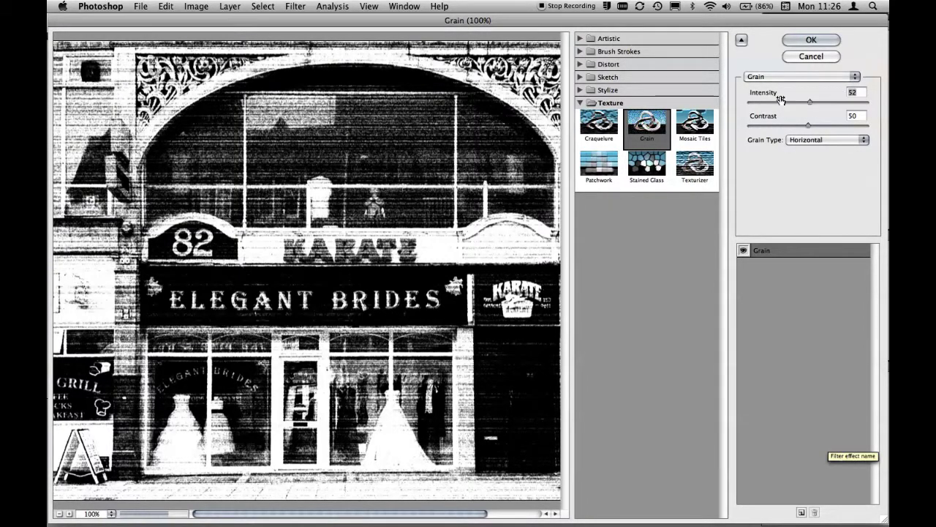
mouse_move(766, 94)
left_mouse_down()
mouse_move(757, 95)
mouse_move(785, 118)
mouse_move(753, 95)
left_mouse_up()
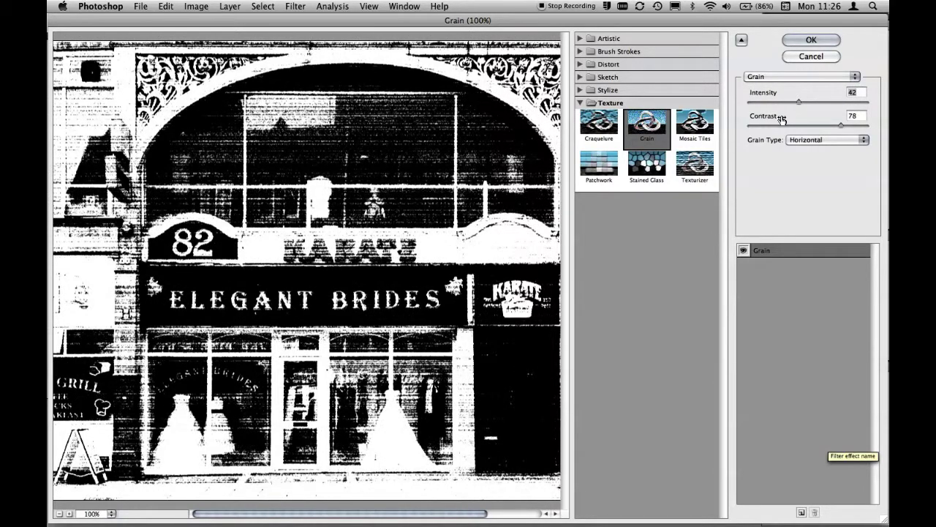
left_click(813, 38)
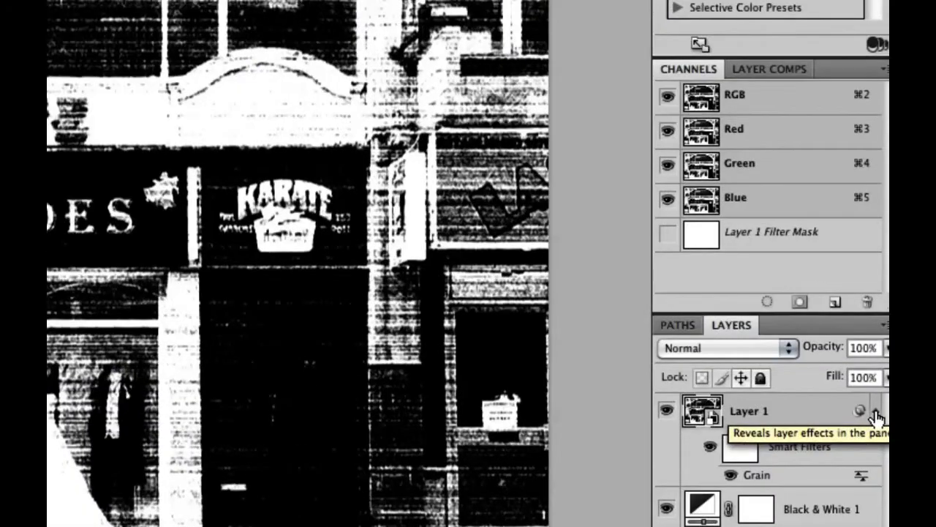
left_click(875, 413)
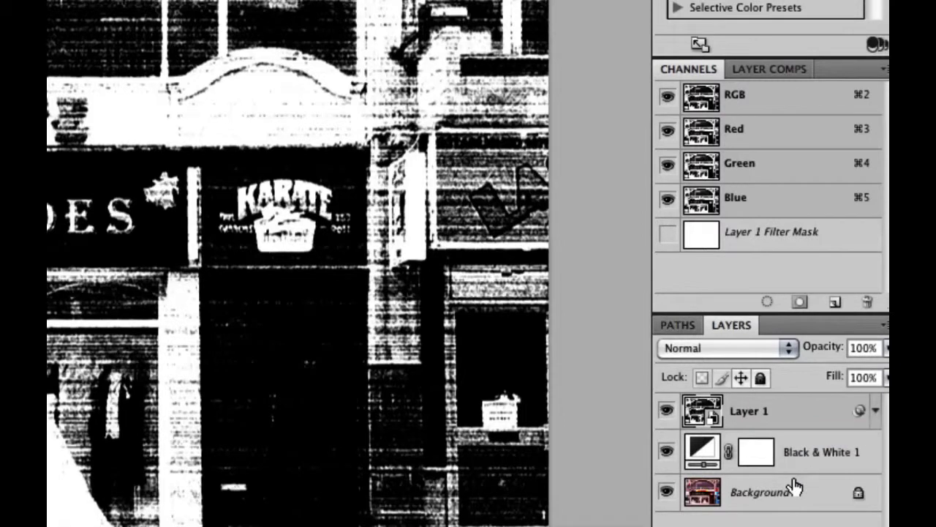
left_click(875, 413)
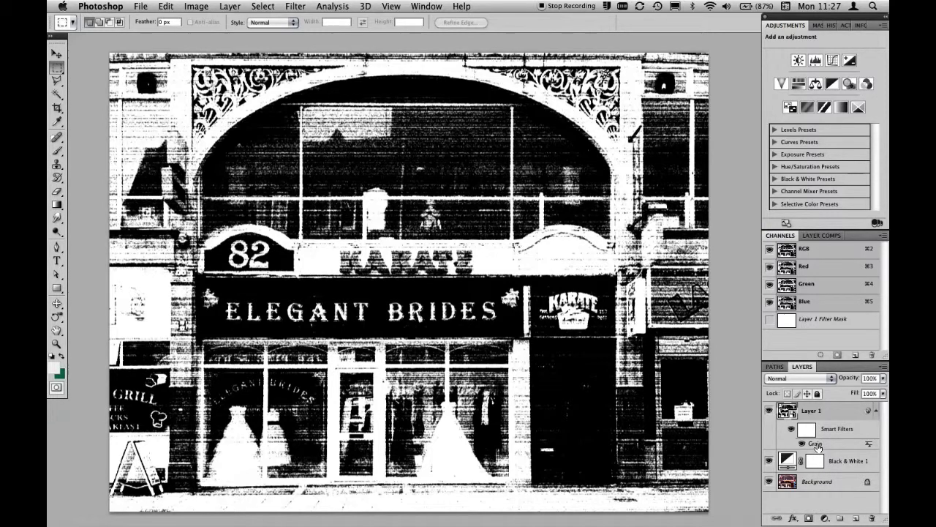
Reopen the Grain smart filter in Filter Gallery and add a second Grain effect layer.
double_click(816, 444)
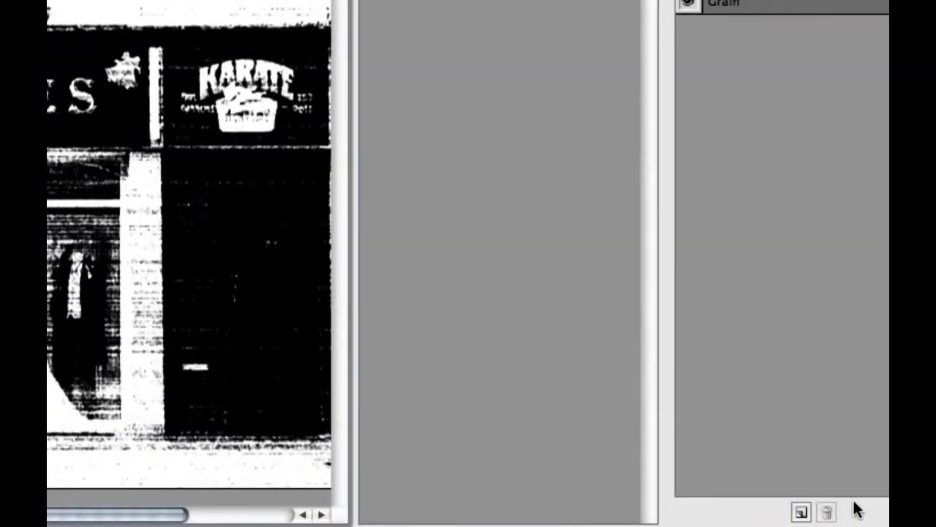
left_click(803, 512)
left_click(803, 512)
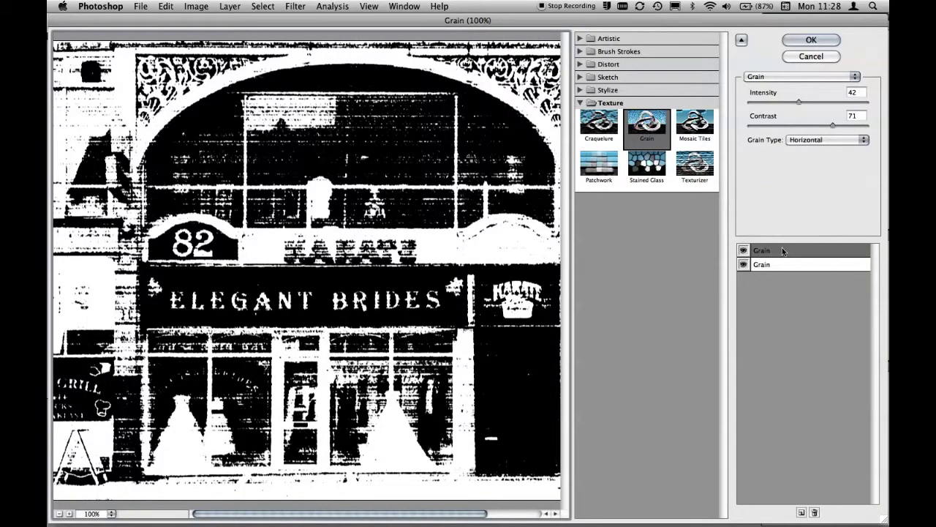
Set the new top Grain effect to Vertical with Contrast 57.
left_click(815, 143)
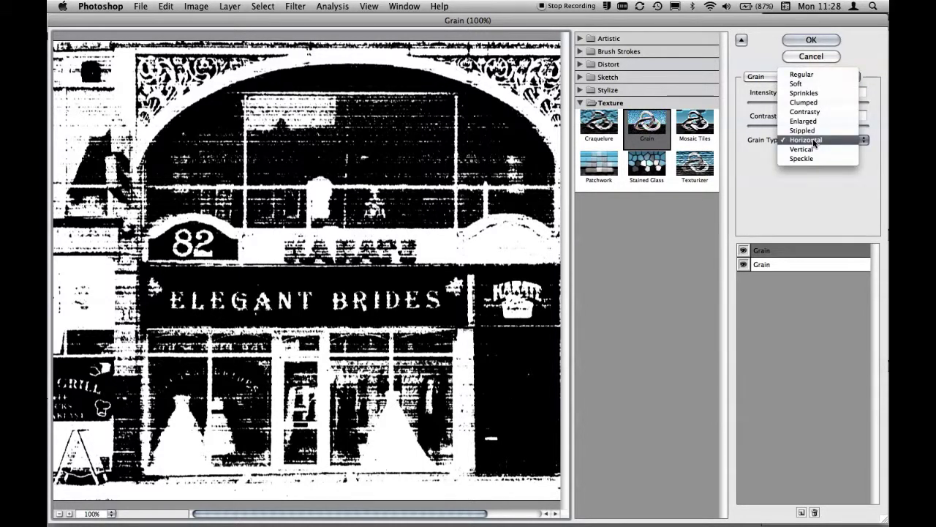
left_click(816, 150)
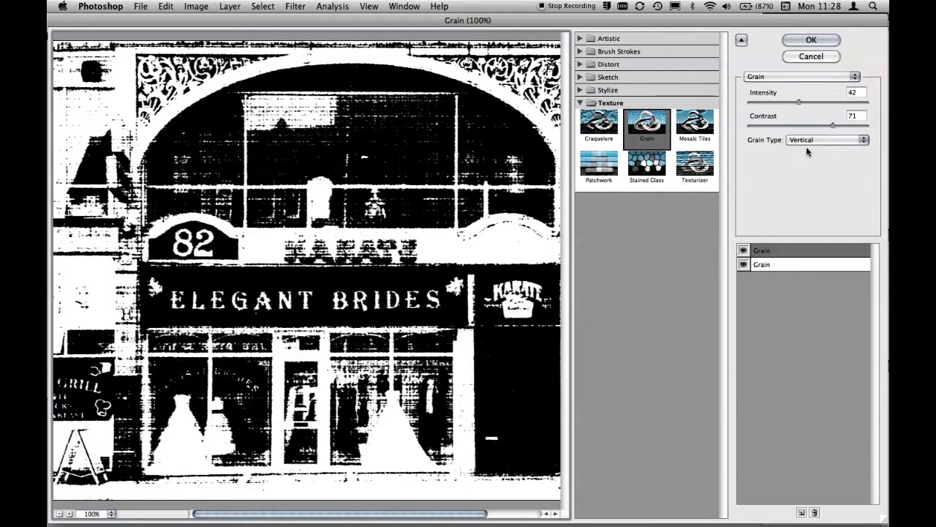
left_click_drag(832, 125, 816, 125)
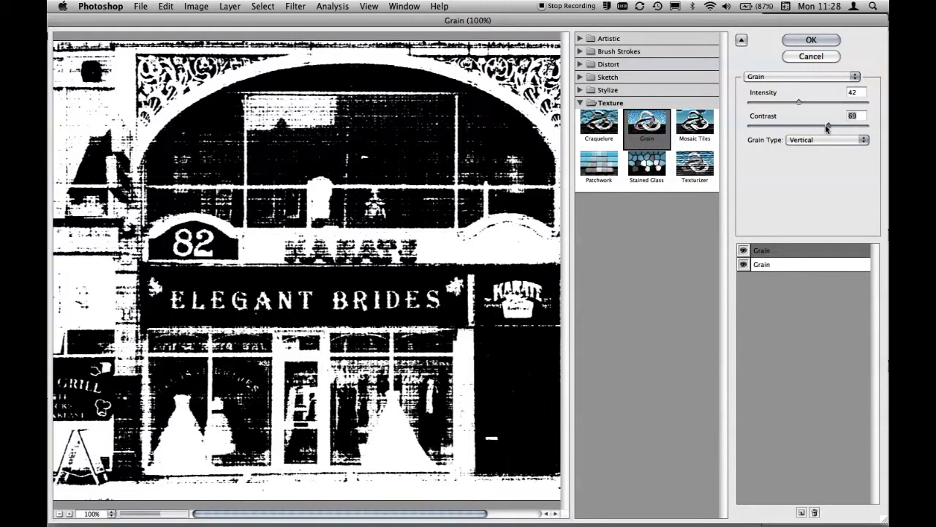
left_click_drag(777, 94, 803, 94)
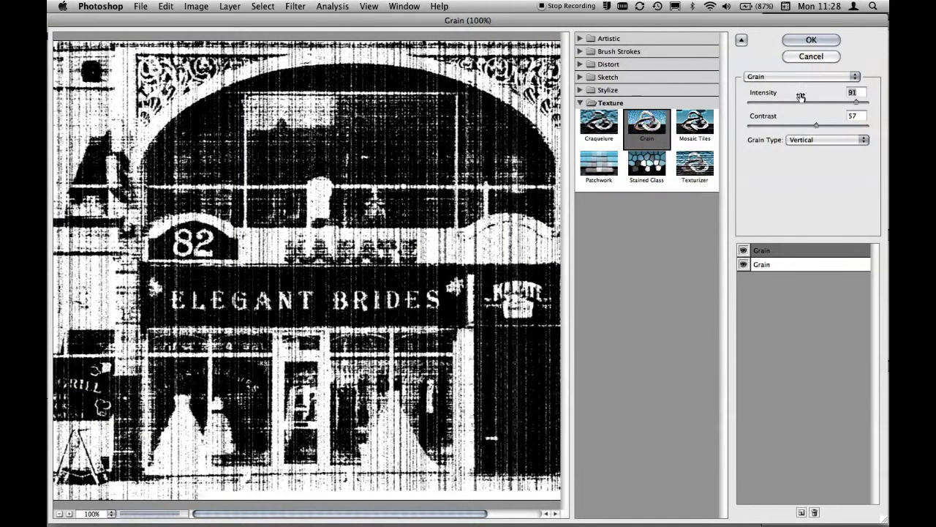
Push the original horizontal Grain effect to Intensity 87, Contrast 100.
left_click(768, 265)
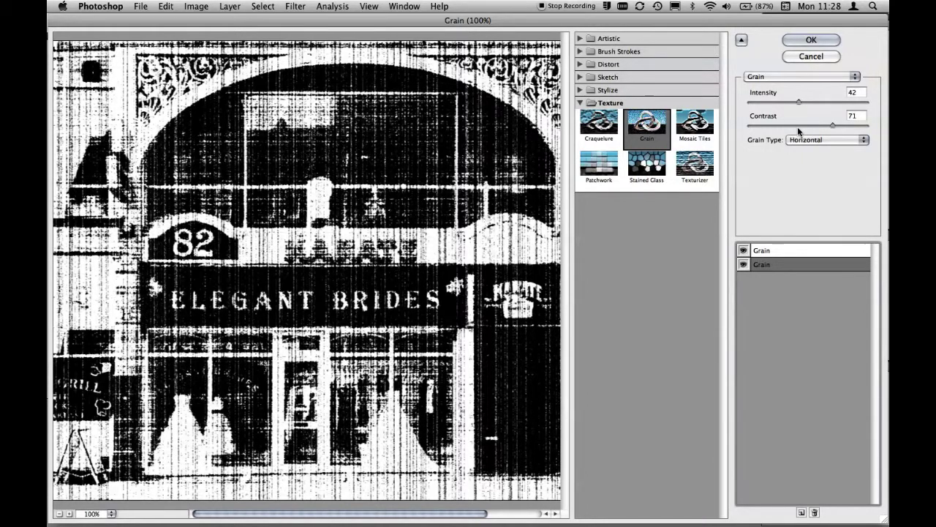
left_click_drag(768, 94, 793, 93)
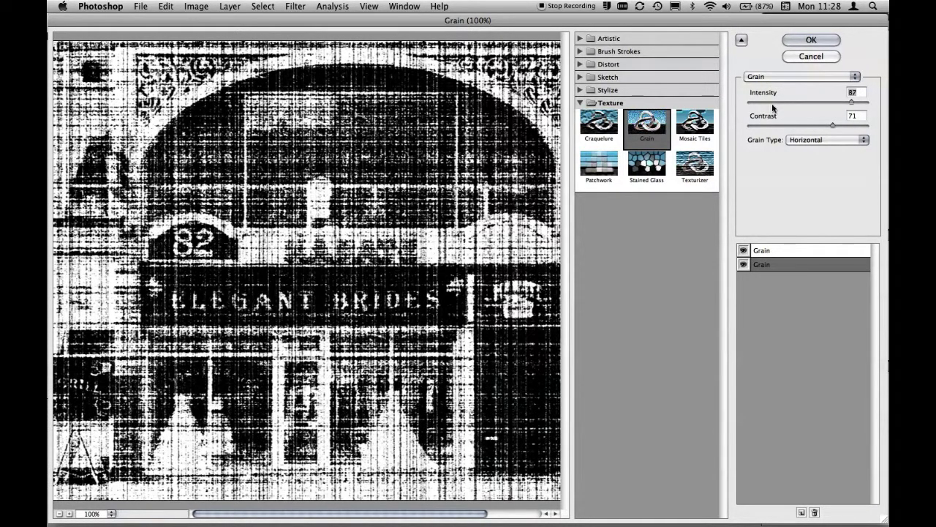
left_click_drag(772, 118, 815, 119)
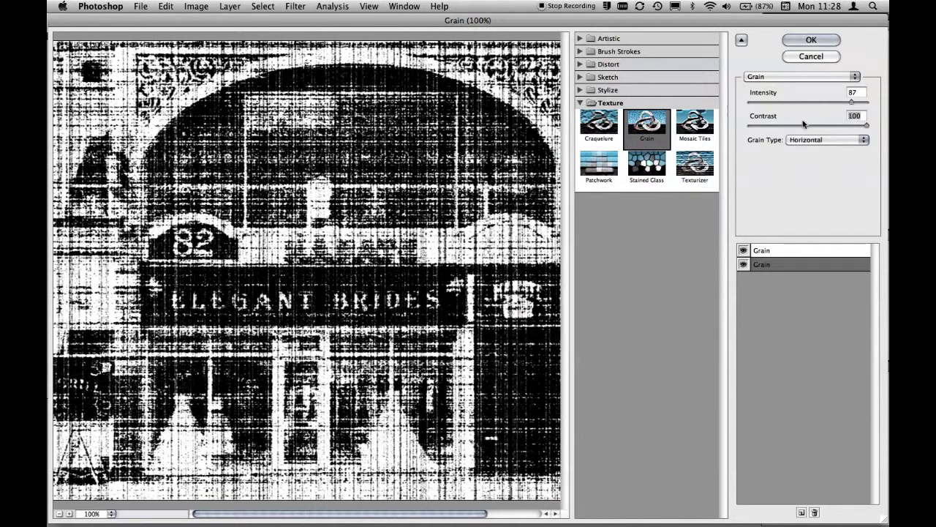
Lower the vertical Grain effect's intensity to 29.
left_click(782, 249)
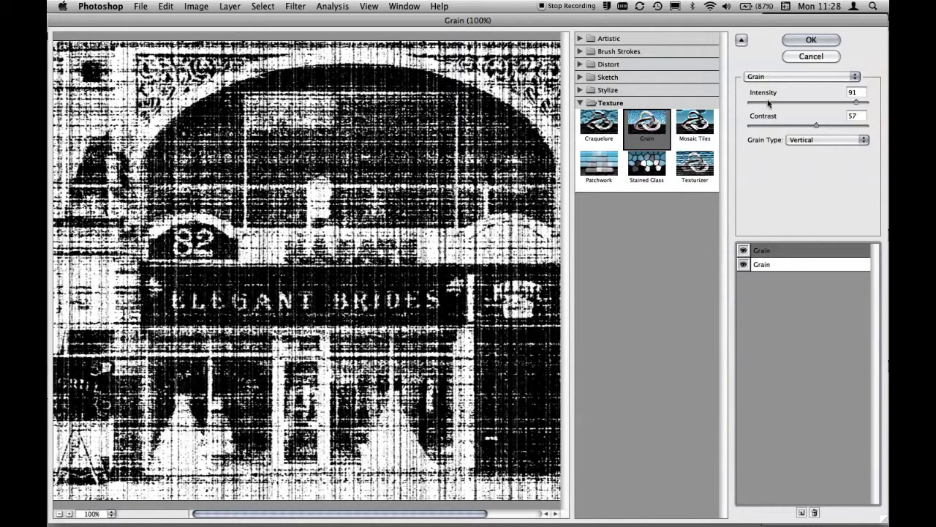
left_click_drag(765, 93, 755, 98)
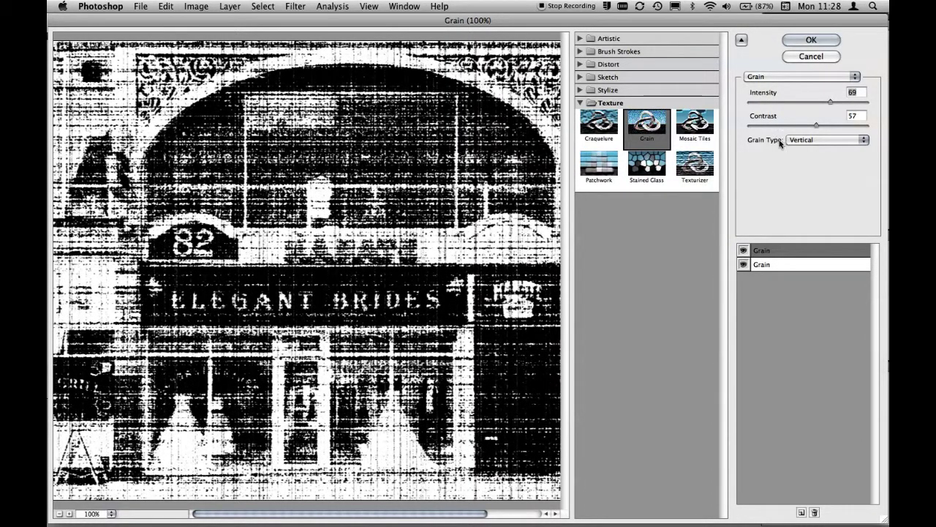
left_click_drag(767, 94, 745, 97)
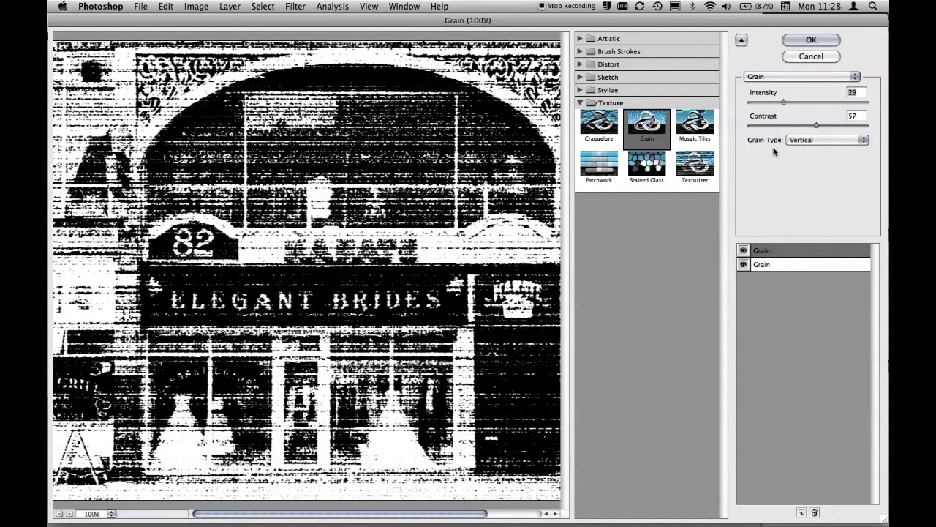
left_click(784, 267)
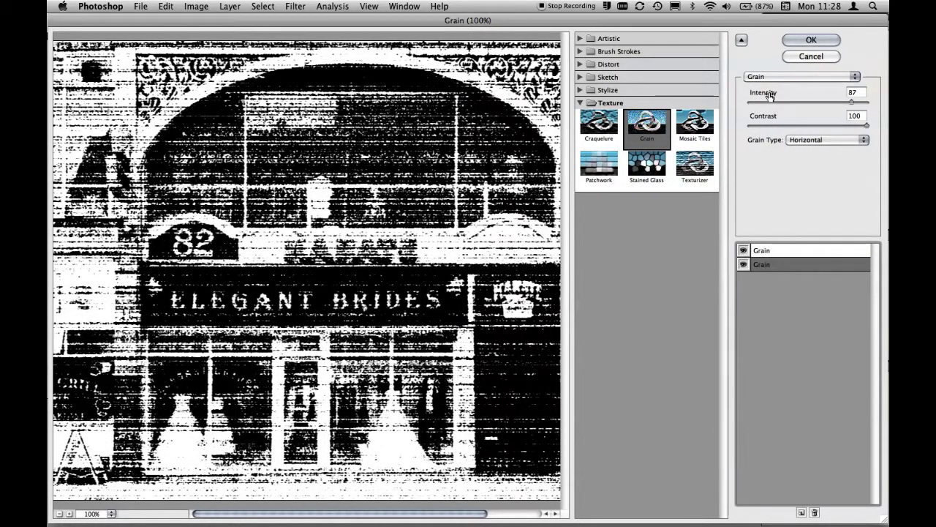
Soften the horizontal Grain to Intensity 66, Contrast 55, toggling the vertical grain to compare.
mouse_move(768, 93)
left_mouse_down()
mouse_move(741, 98)
mouse_move(789, 97)
left_mouse_up()
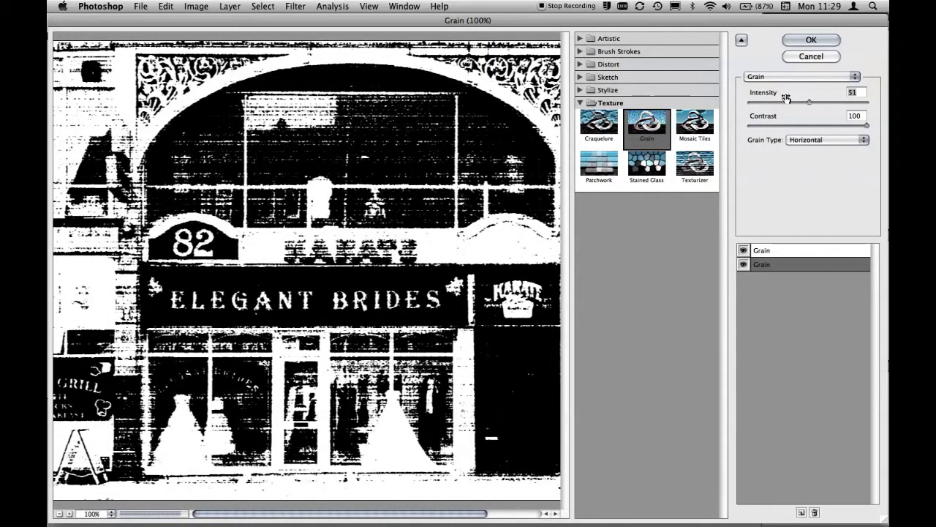
left_click(774, 263)
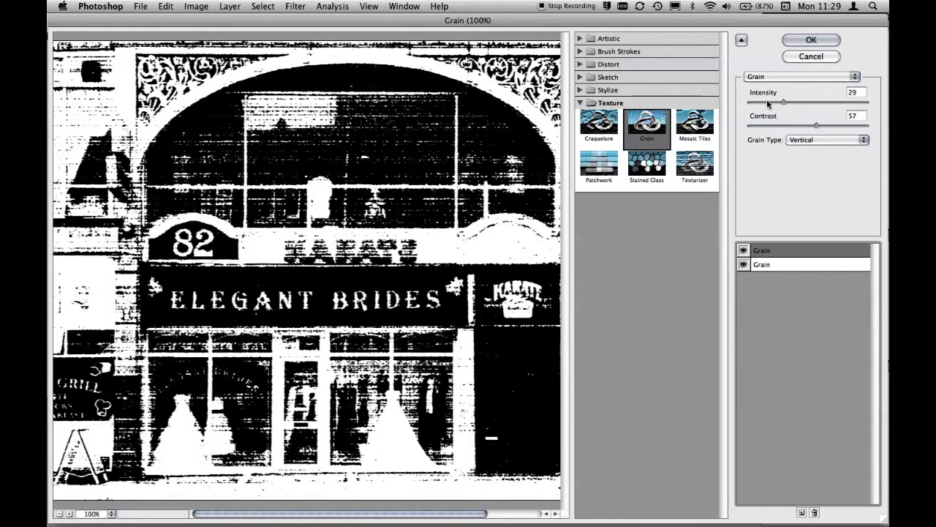
mouse_move(768, 104)
left_mouse_down()
mouse_move(770, 97)
mouse_move(773, 123)
mouse_move(732, 129)
mouse_move(753, 120)
left_mouse_up()
left_click(768, 251)
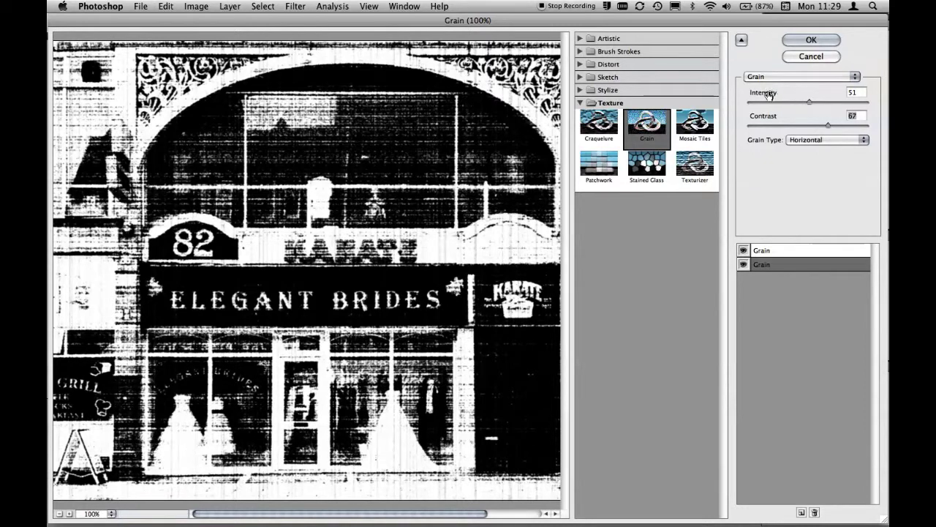
left_click_drag(769, 95, 765, 121)
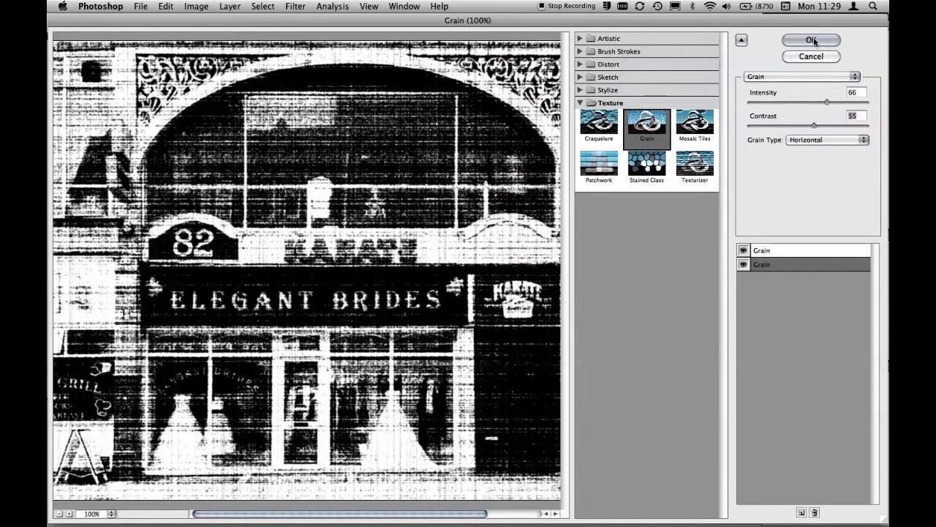
left_click(744, 251)
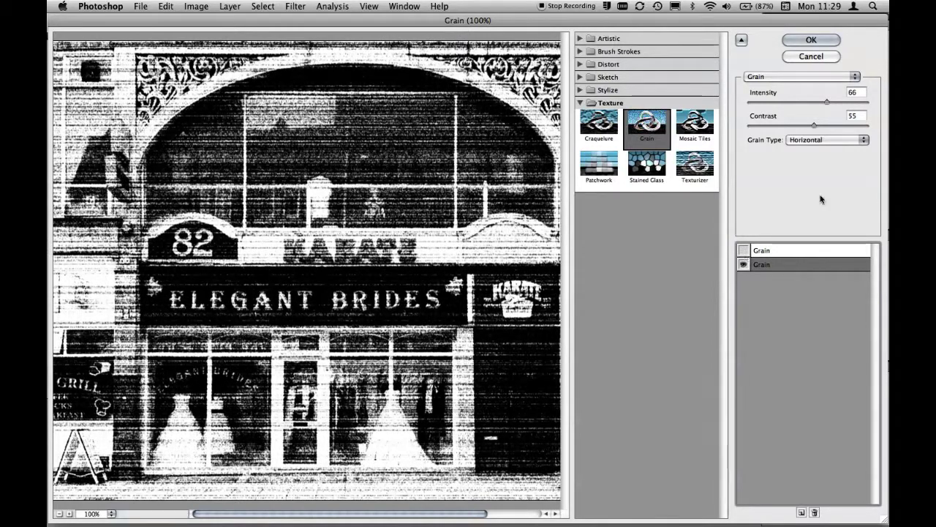
left_click(744, 250)
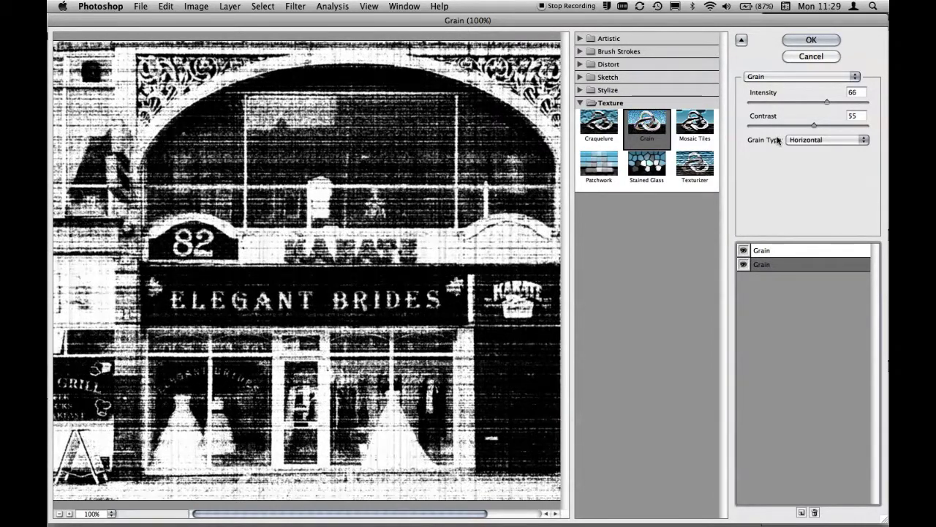
Confirm Filter Gallery so the horizontal-plus-vertical Grain crosshatch lands on Layer 1.
left_click(808, 42)
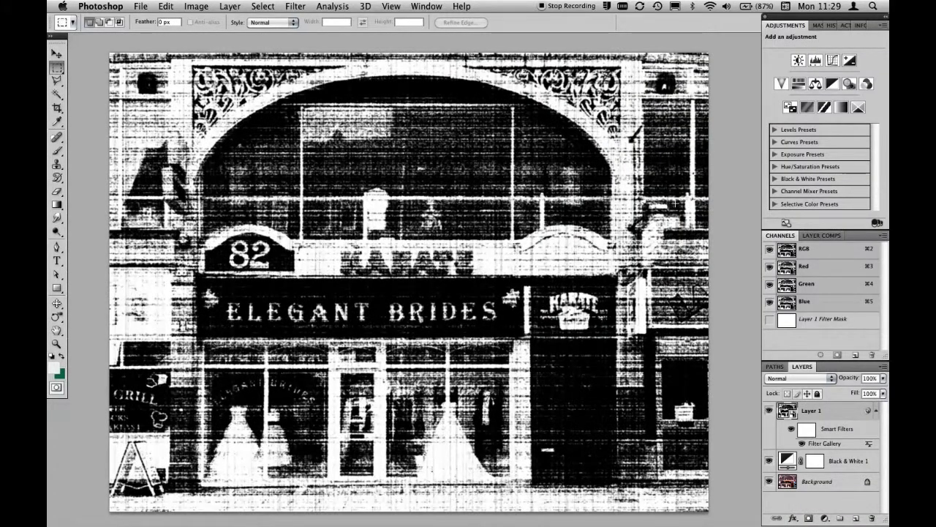